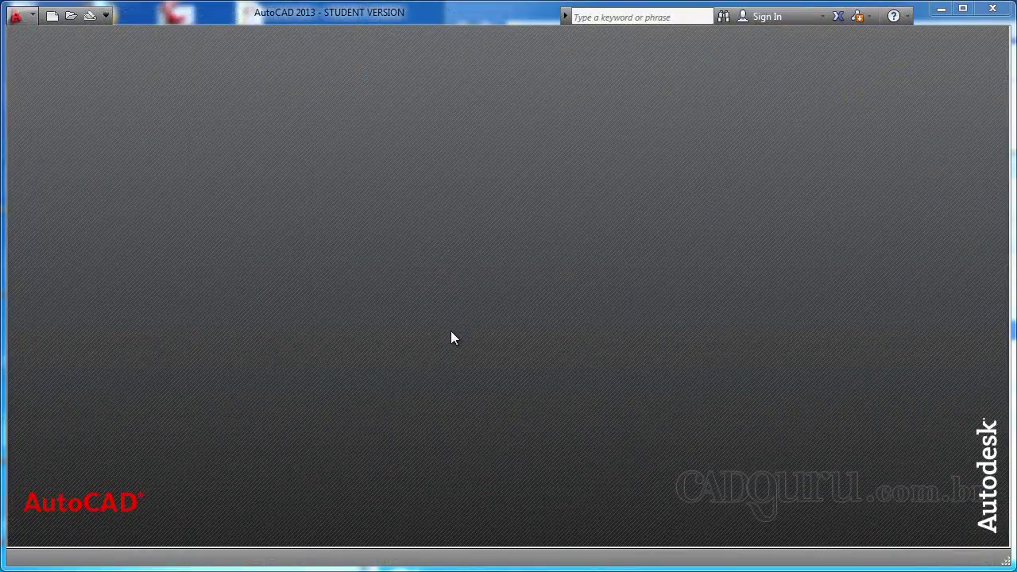
- Open the recent drawing 1.2.dwg
{"action": "left_click", "coordinate": [19, 23]}
{"action": "mouse_move", "coordinate": [139, 130]}
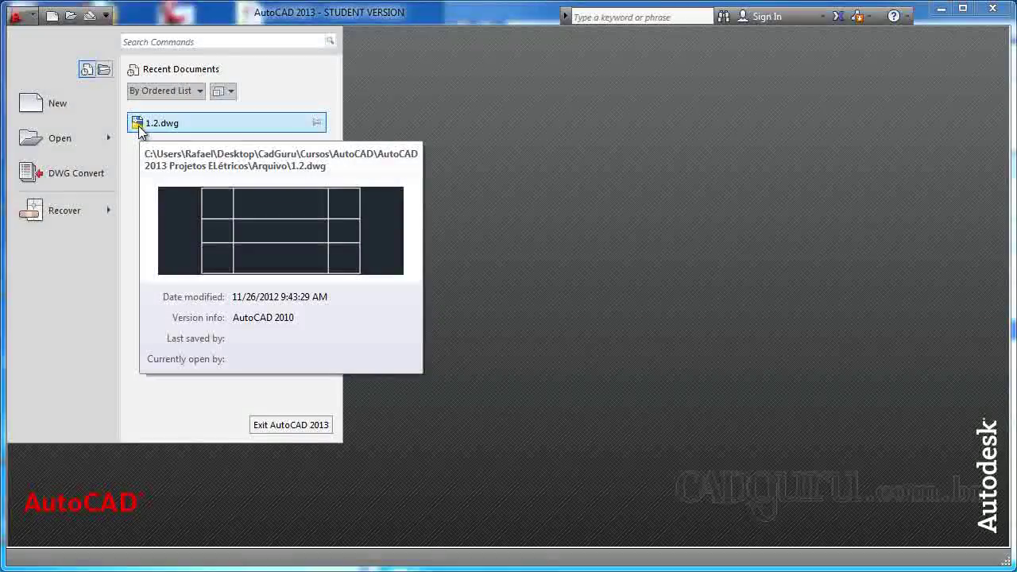
{"action": "left_click", "coordinate": [138, 126]}
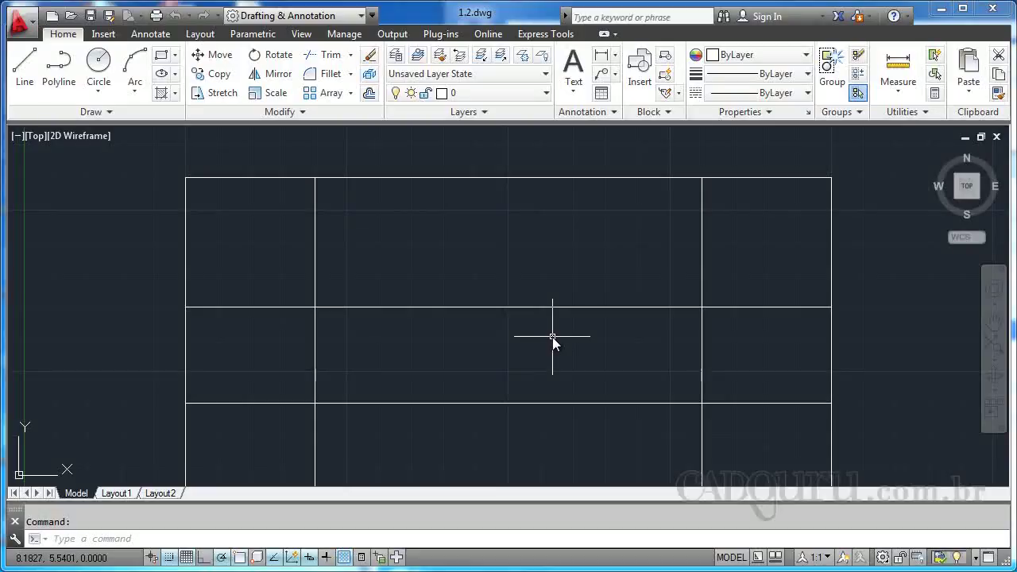
- Stretch the left end of the upper inner horizontal line to 4, 7.5, and shift the whole line slightly upward by its midpoint grip
{"action": "mouse_move", "coordinate": [539, 308]}
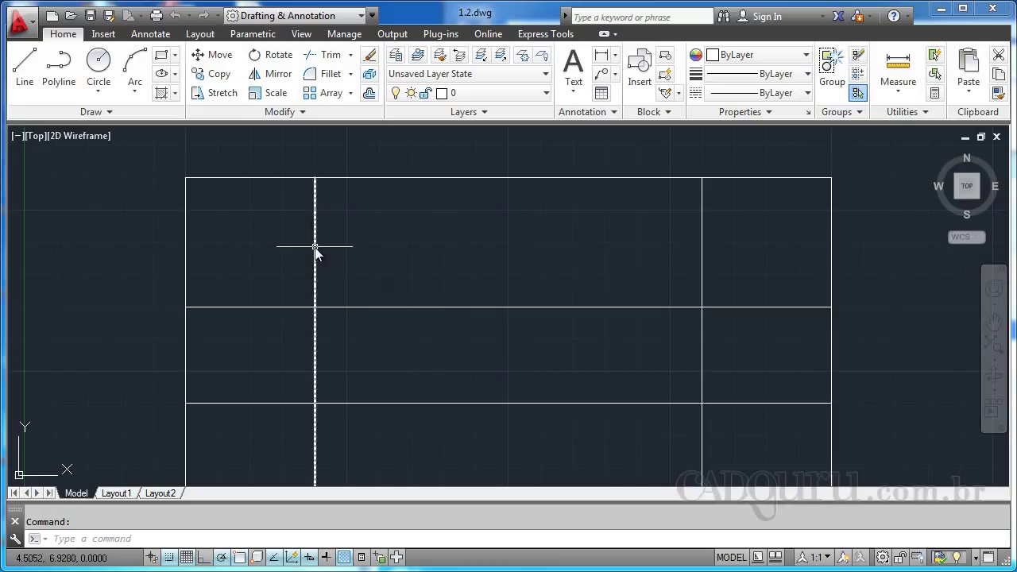
{"action": "mouse_move", "coordinate": [316, 250]}
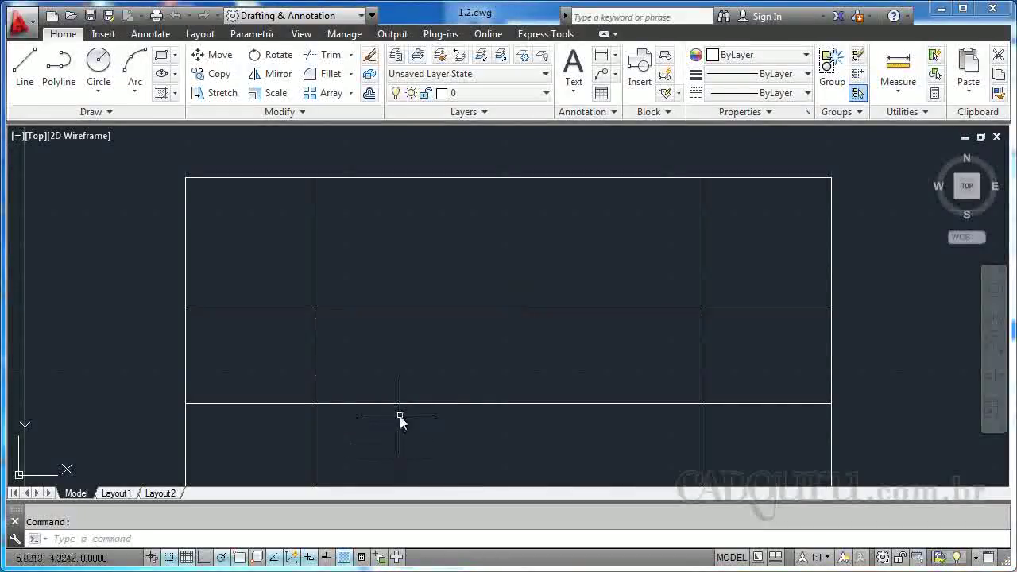
{"action": "left_click", "coordinate": [665, 309]}
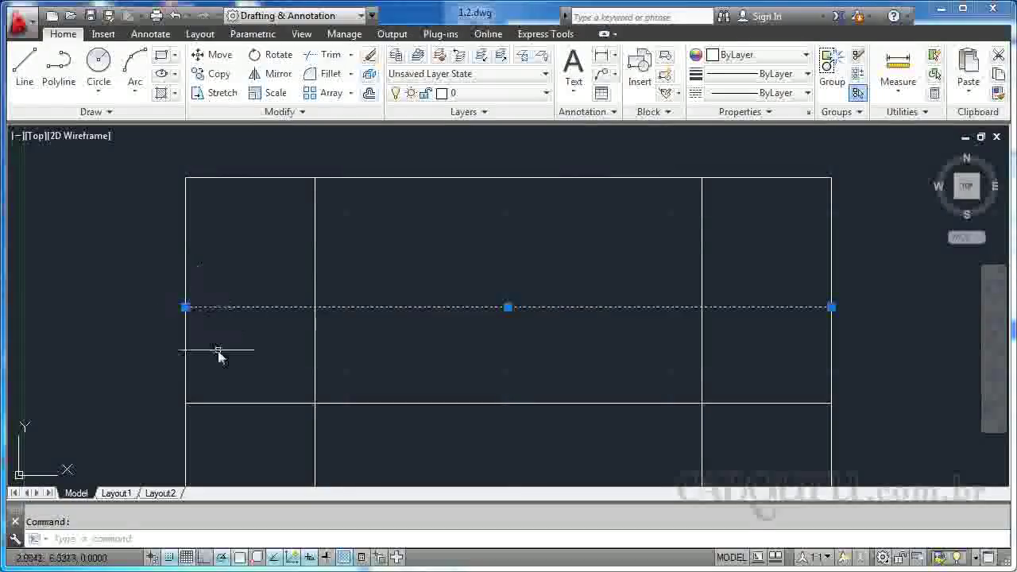
{"action": "left_click", "coordinate": [185, 308]}
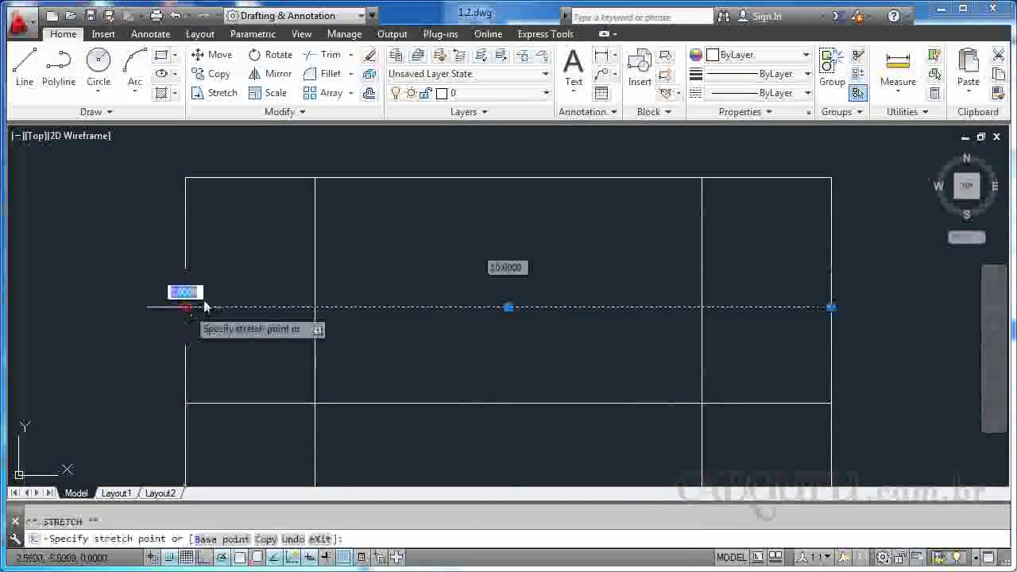
{"action": "left_click", "coordinate": [282, 210]}
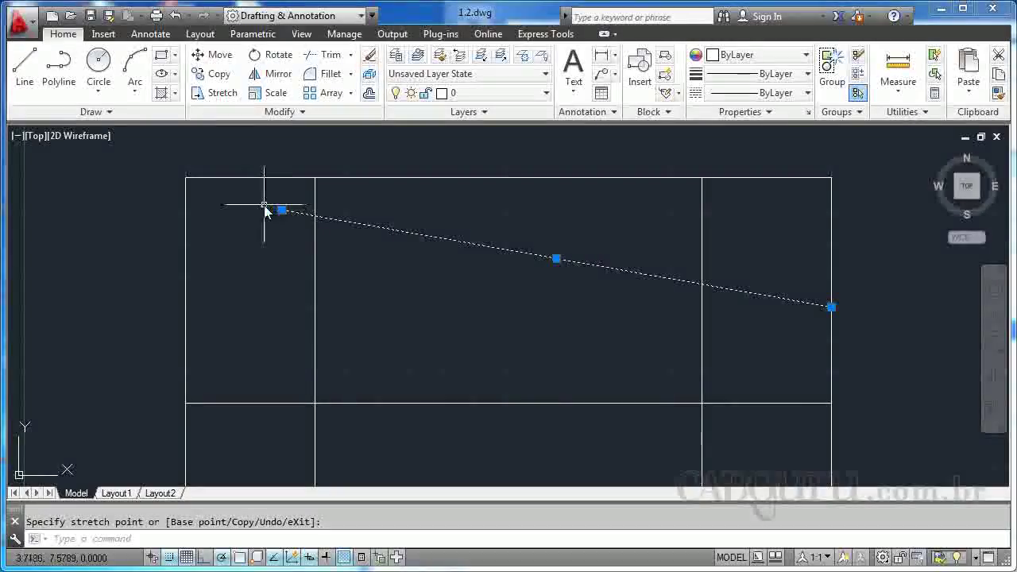
{"action": "mouse_move", "coordinate": [283, 212]}
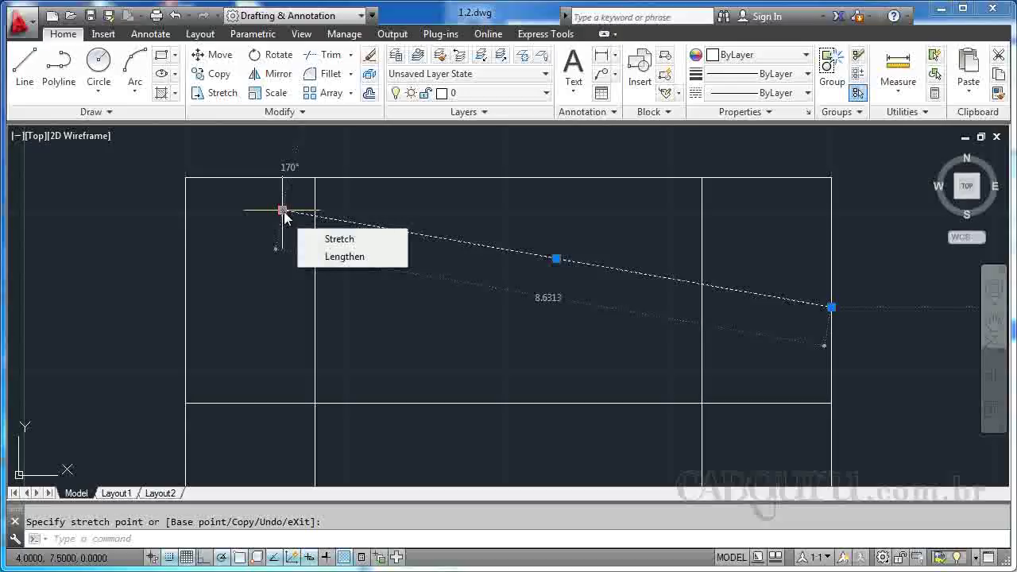
{"action": "left_click", "coordinate": [339, 239]}
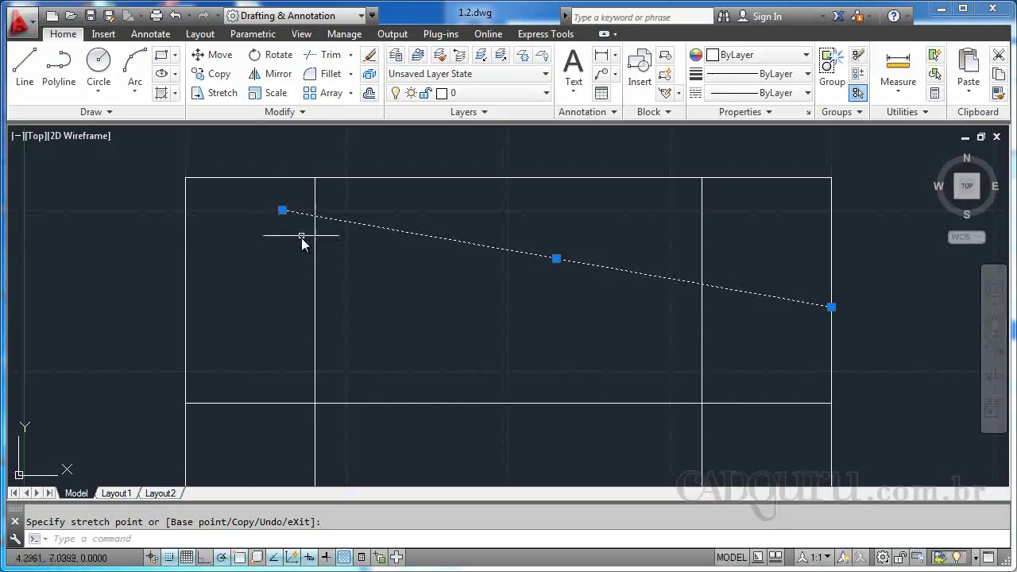
{"action": "left_click", "coordinate": [557, 259]}
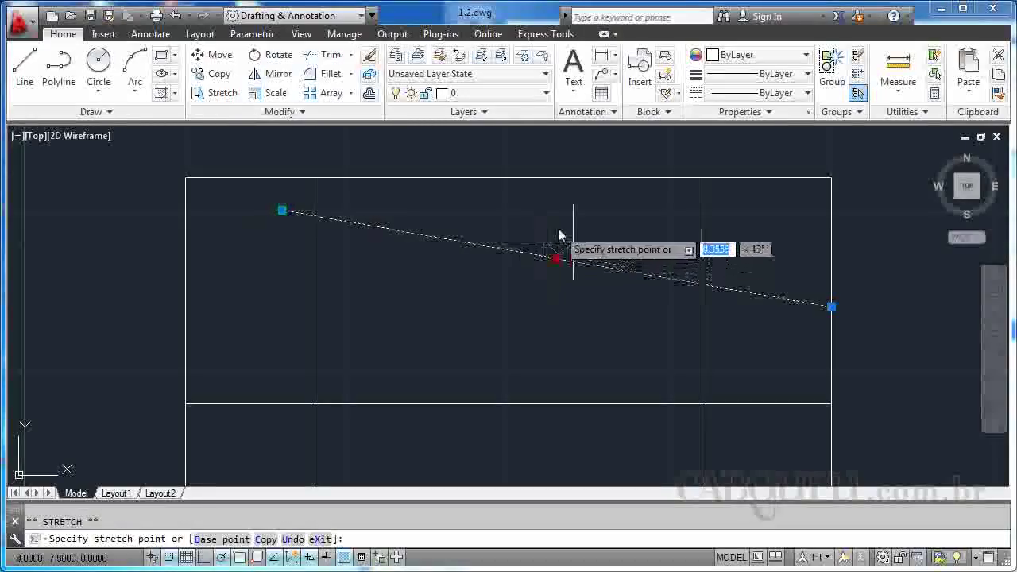
{"action": "left_click", "coordinate": [574, 210]}
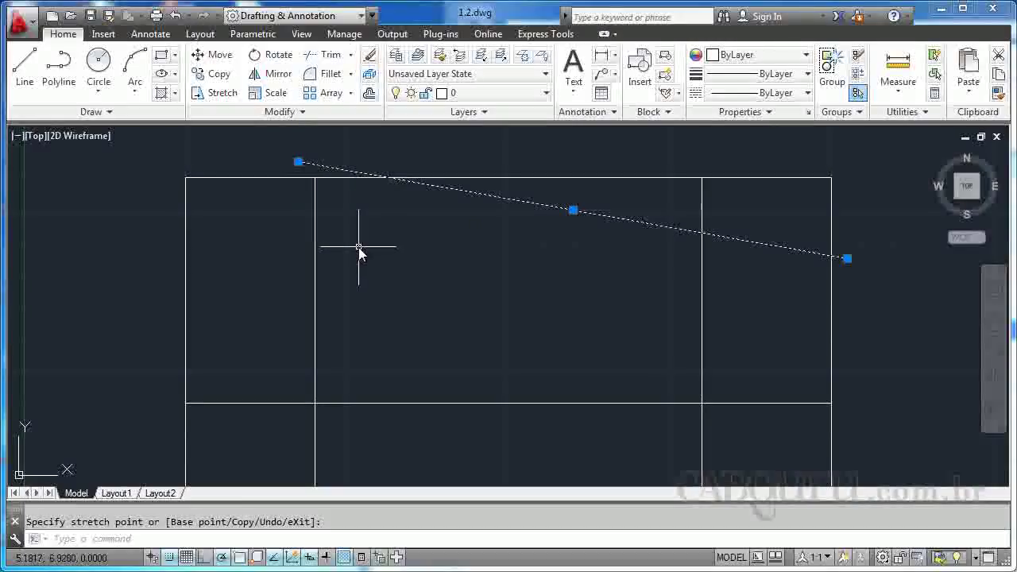
- Add both inner vertical lines, the top and right edges and the inner horizontal line individually to the selection, and clear it
{"action": "scroll", "coordinate": [359, 252], "scroll_direction": "down", "scroll_amount": 2}
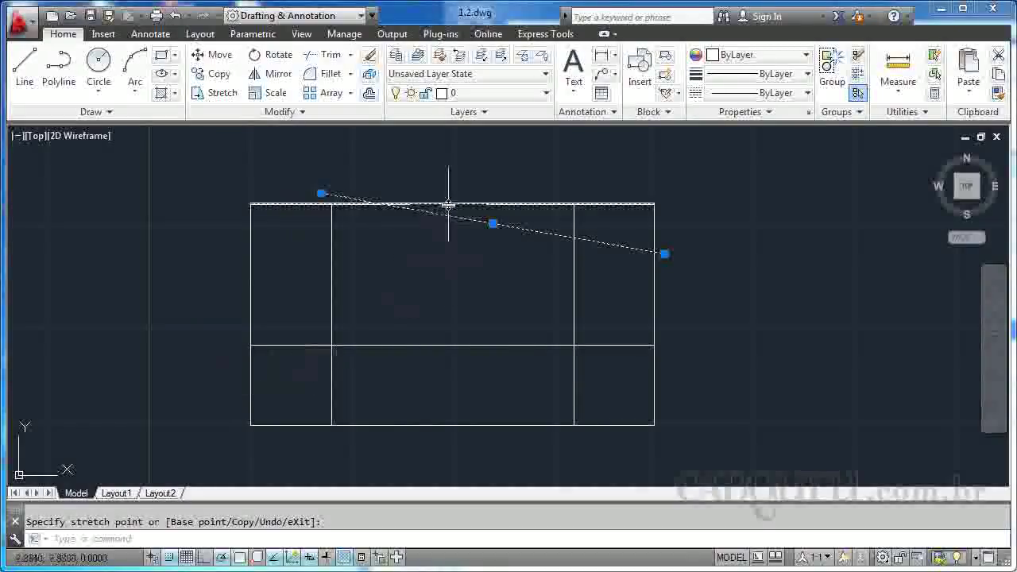
{"action": "left_click", "coordinate": [331, 237]}
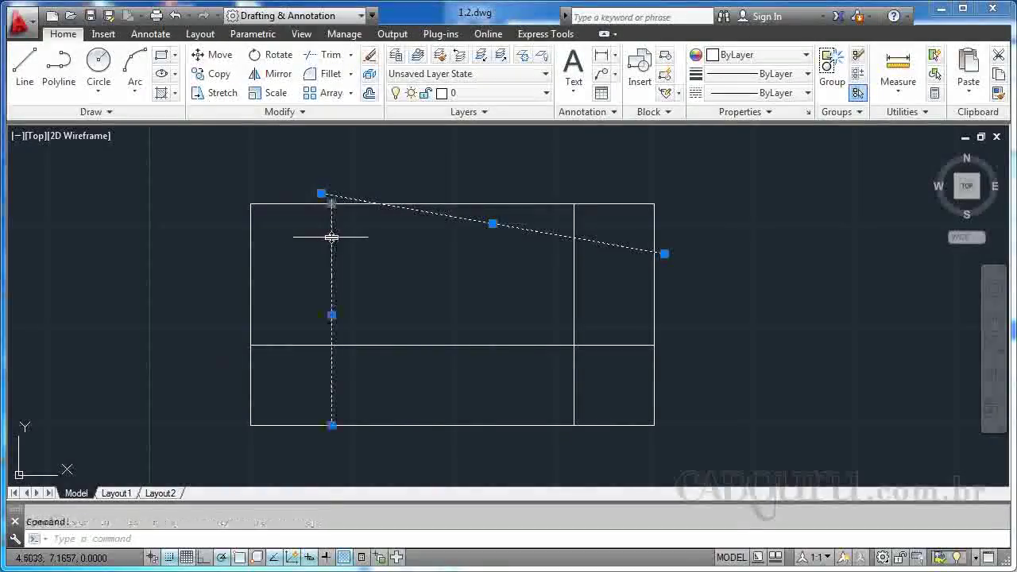
{"action": "left_click", "coordinate": [492, 205]}
{"action": "left_click", "coordinate": [573, 270]}
{"action": "left_click", "coordinate": [655, 295]}
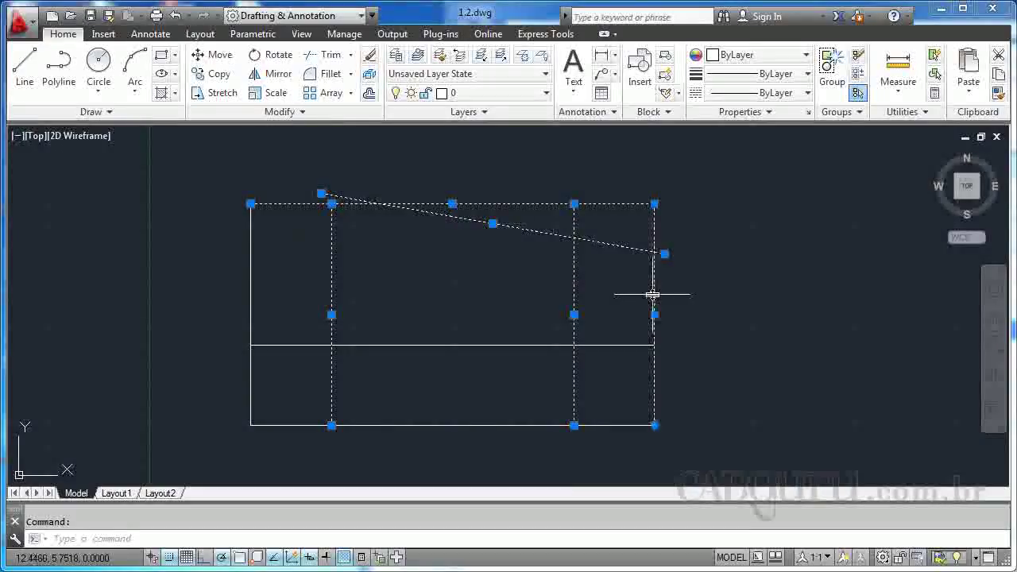
{"action": "left_click", "coordinate": [620, 344]}
{"action": "left_click", "coordinate": [596, 344]}
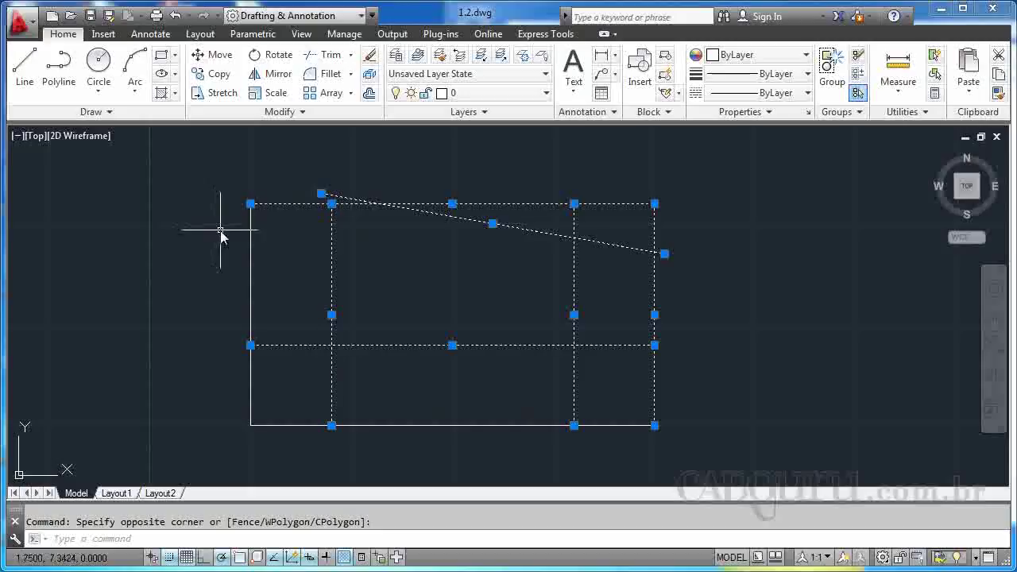
{"action": "key", "text": "Escape"}
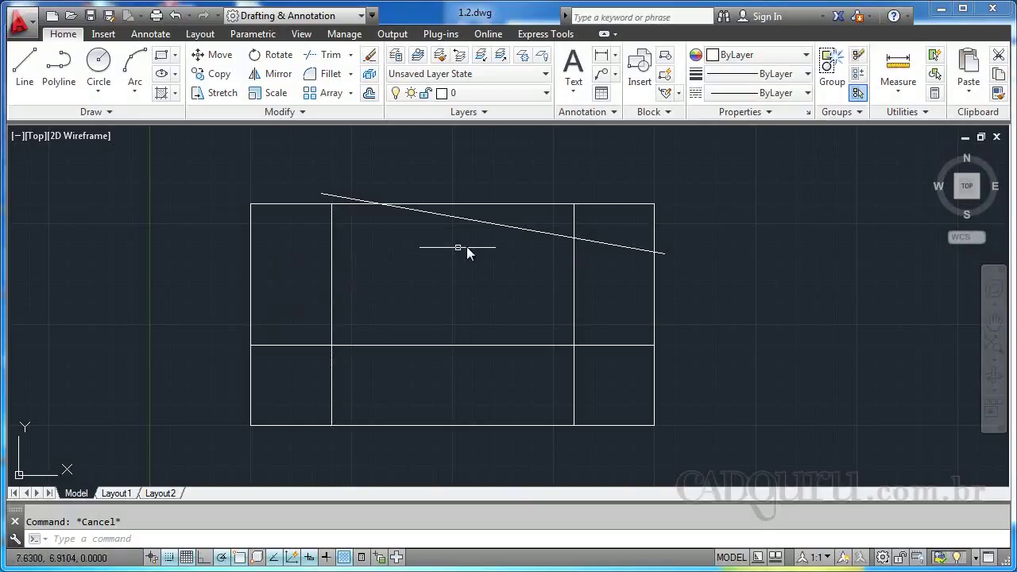
- Try crossing and window selection boxes from different starting points around the grid of lines, cancelling each one
{"action": "left_click", "coordinate": [815, 182]}
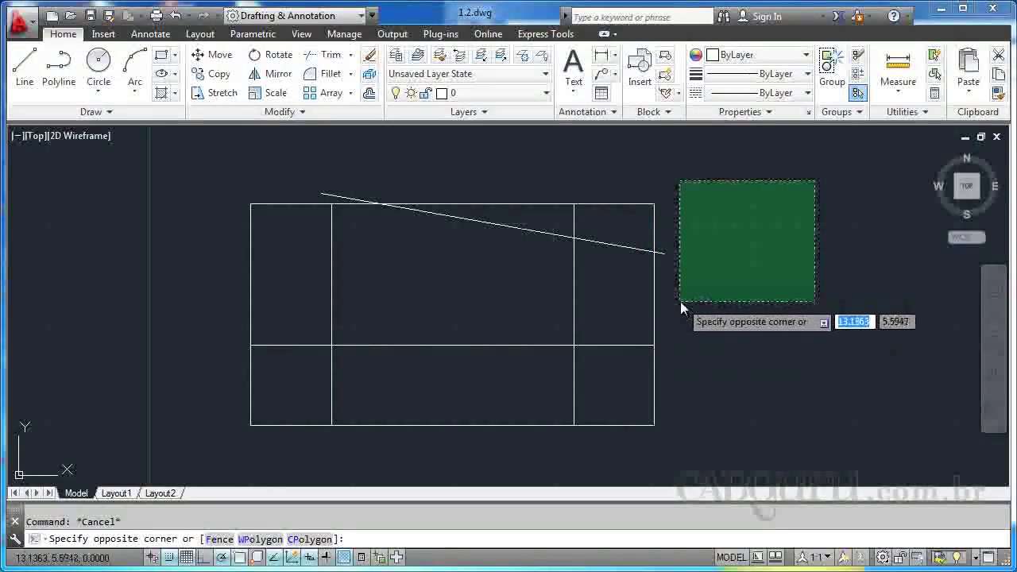
{"action": "key", "text": "Escape"}
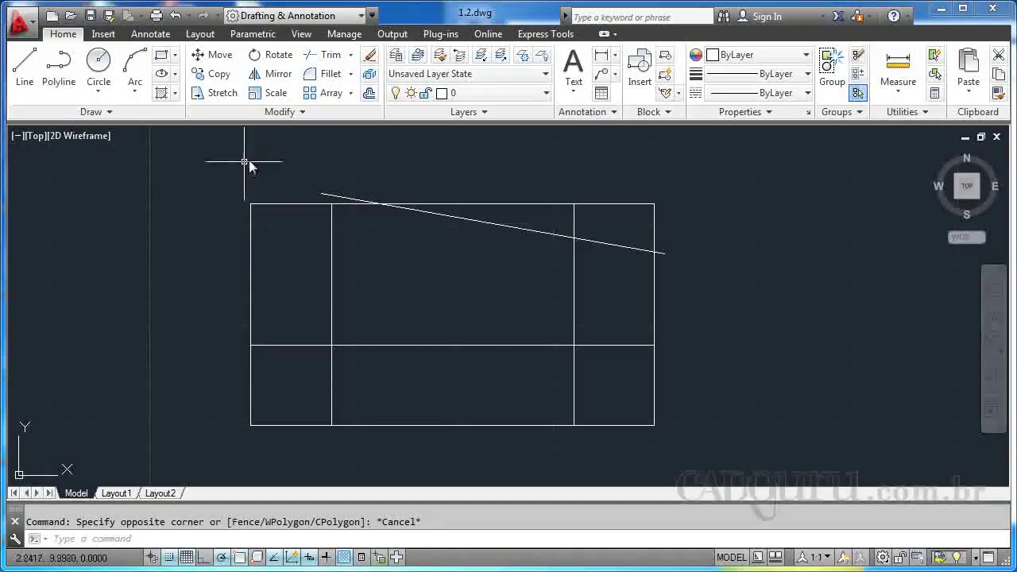
{"action": "left_click", "coordinate": [225, 173]}
{"action": "key", "text": "Escape"}
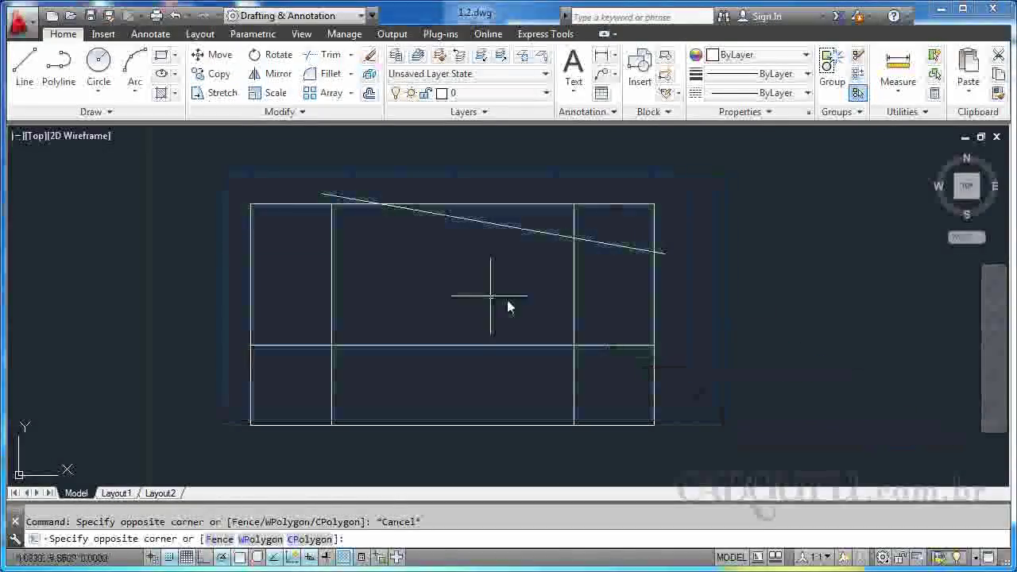
{"action": "left_click", "coordinate": [234, 162]}
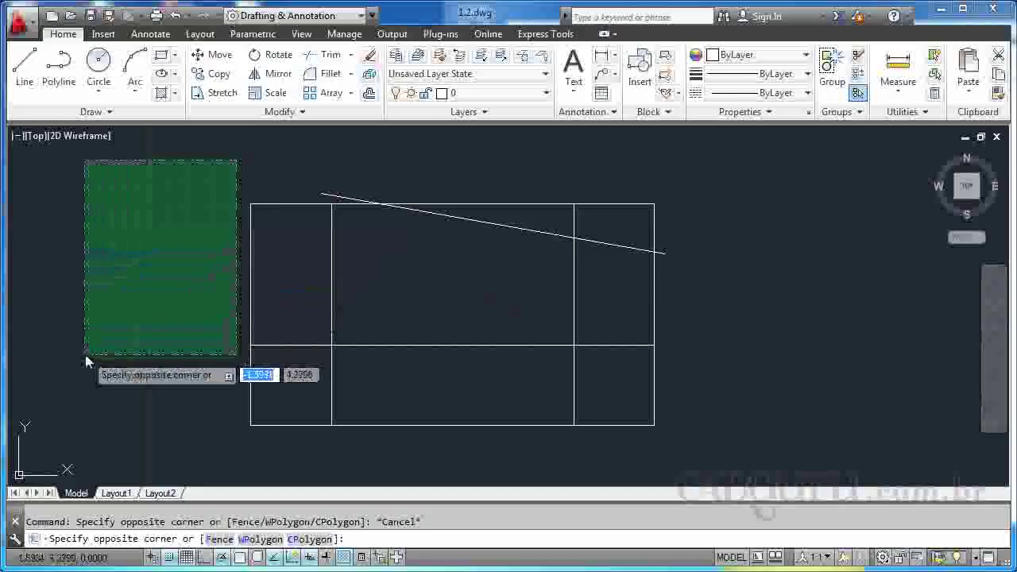
{"action": "key", "text": "Escape"}
{"action": "left_click", "coordinate": [697, 192]}
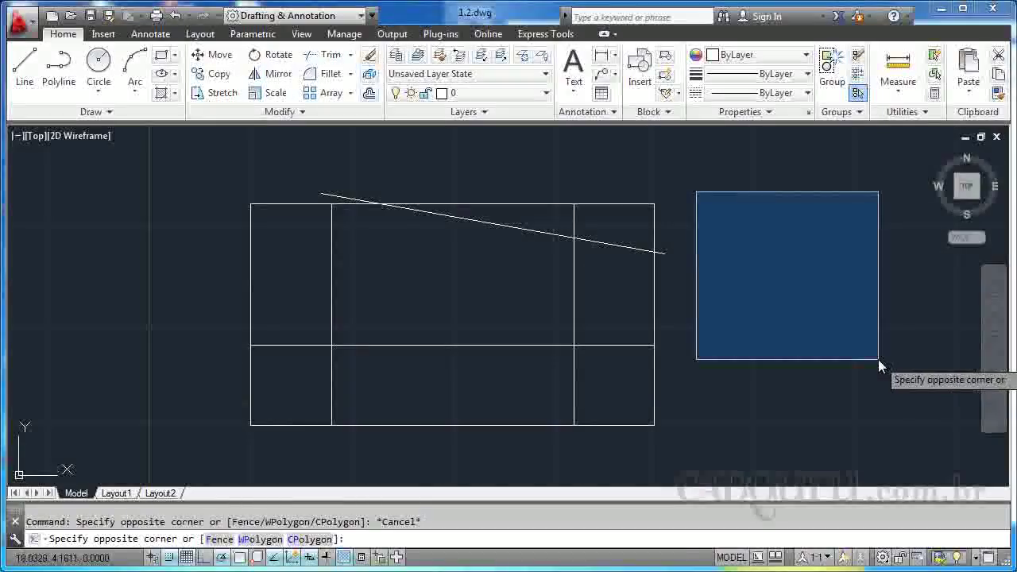
{"action": "key", "text": "Escape"}
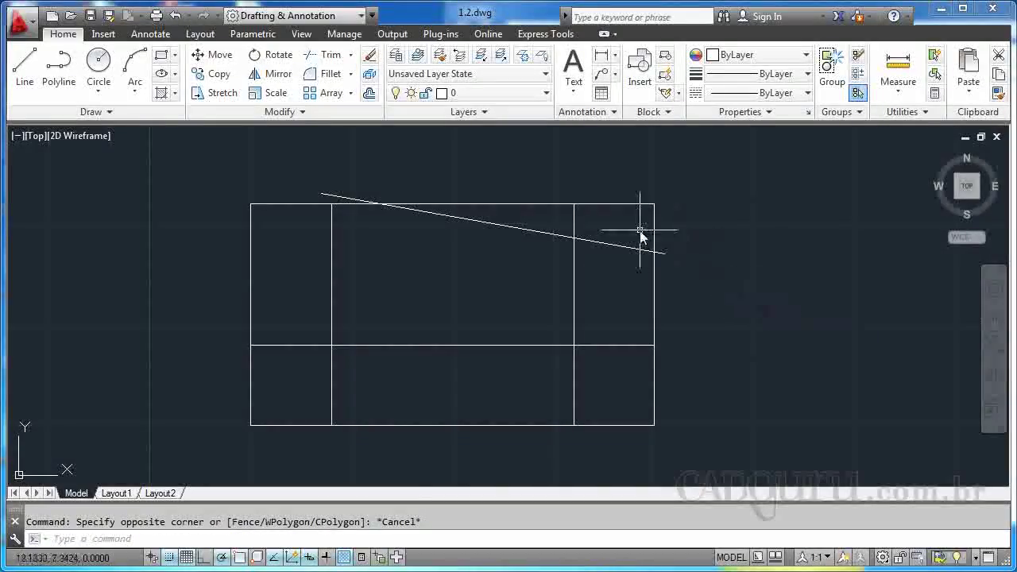
- Window-select the left edge and both inner vertical lines, clear the selection, and start and cancel a similar selection window
{"action": "left_click", "coordinate": [205, 179]}
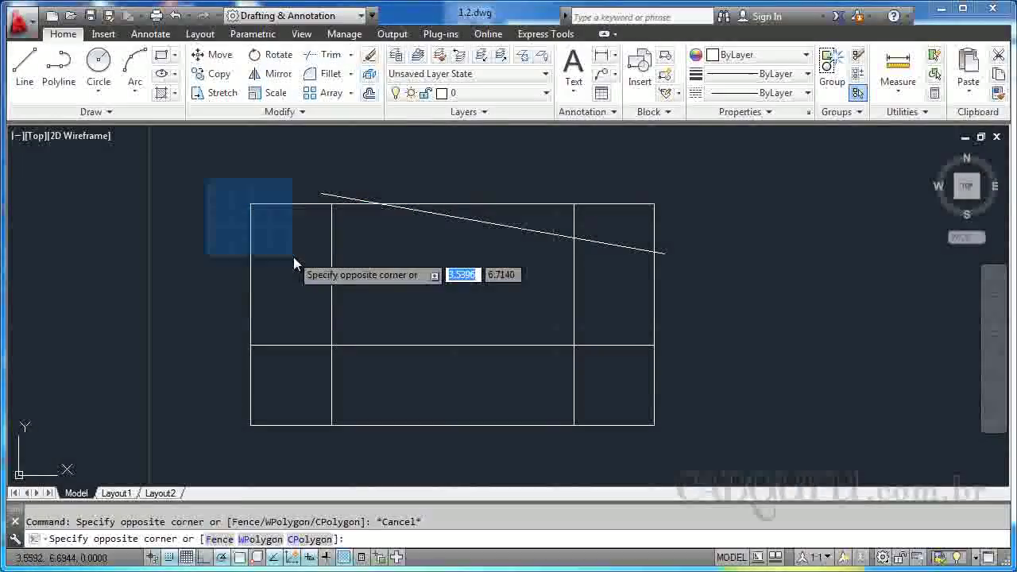
{"action": "left_click", "coordinate": [599, 451]}
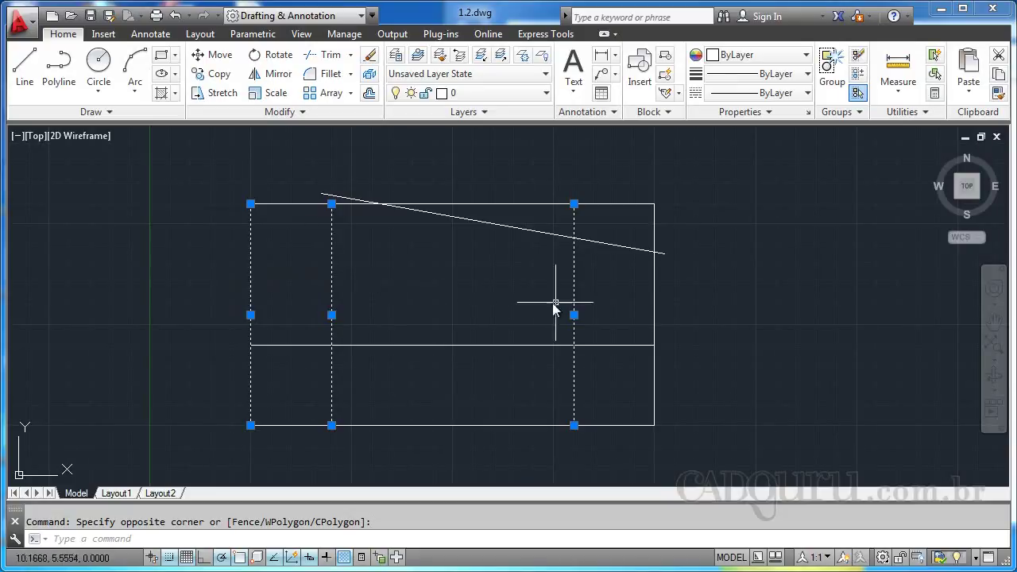
{"action": "key", "text": "Escape"}
{"action": "left_click", "coordinate": [229, 169]}
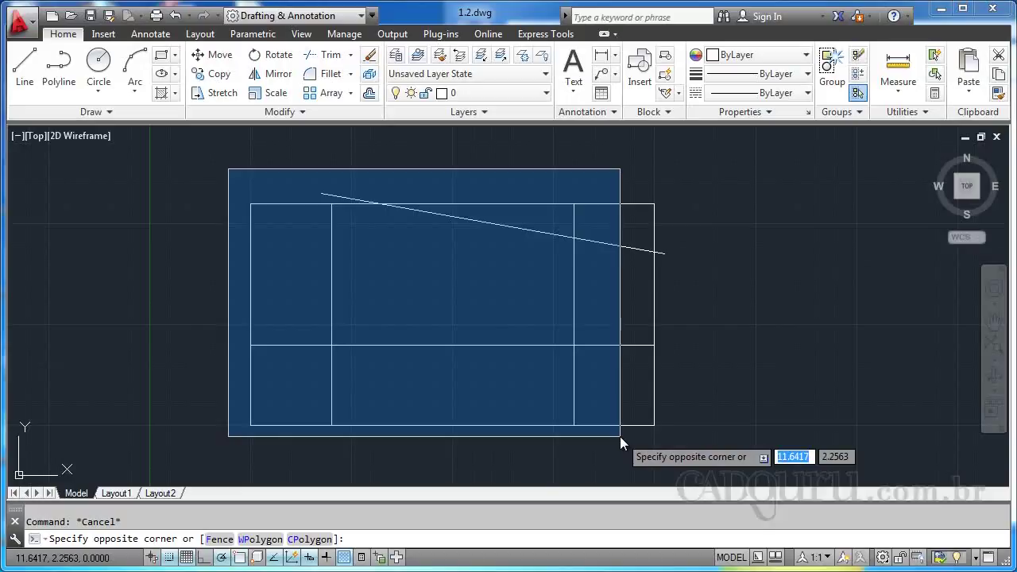
{"action": "key", "text": "Escape"}
- Select every line except the left edge with a crossing box started beyond the upper right corner, and clear the selection
{"action": "left_click", "coordinate": [712, 174]}
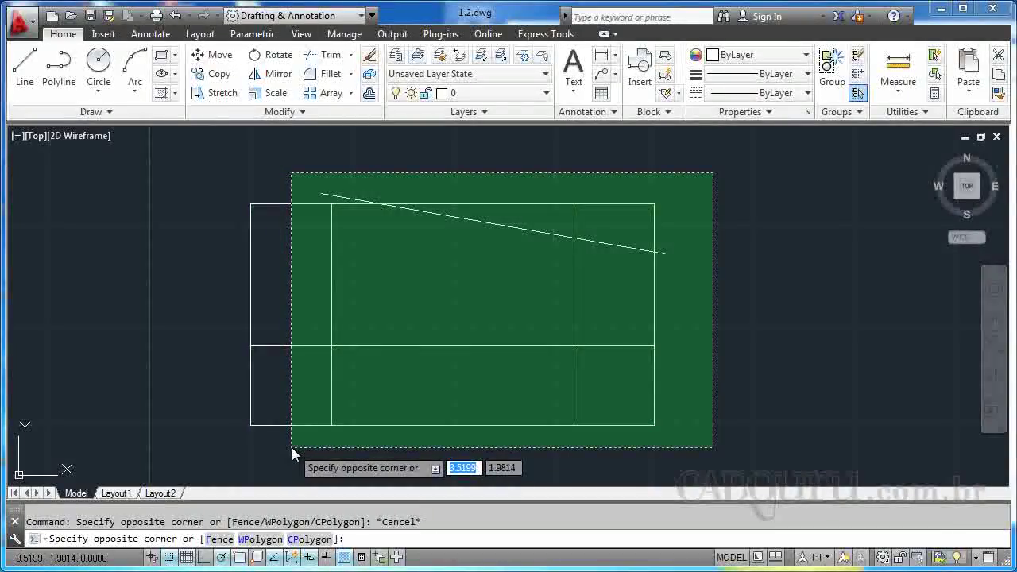
{"action": "left_click", "coordinate": [292, 447]}
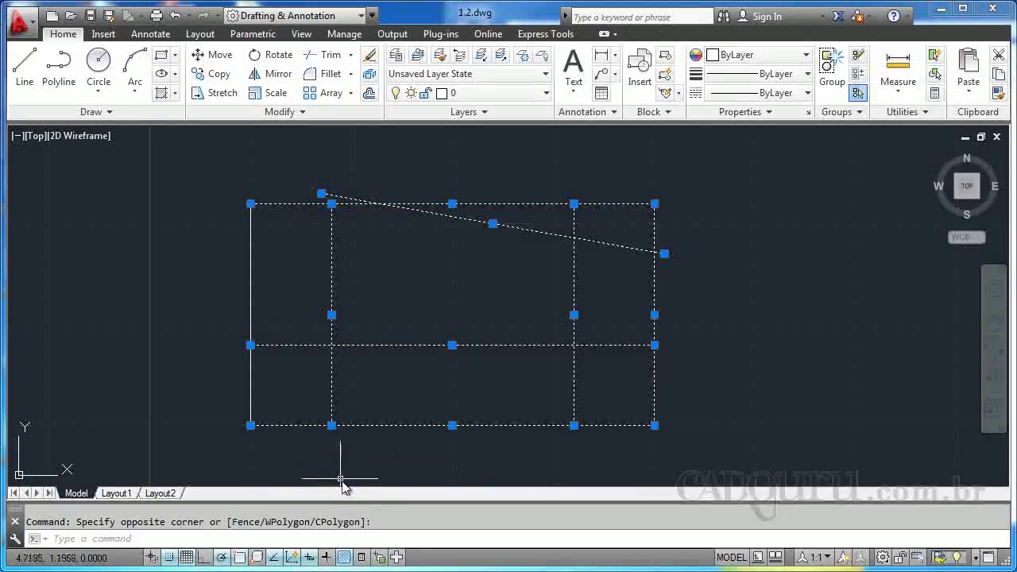
{"action": "key", "text": "Escape"}
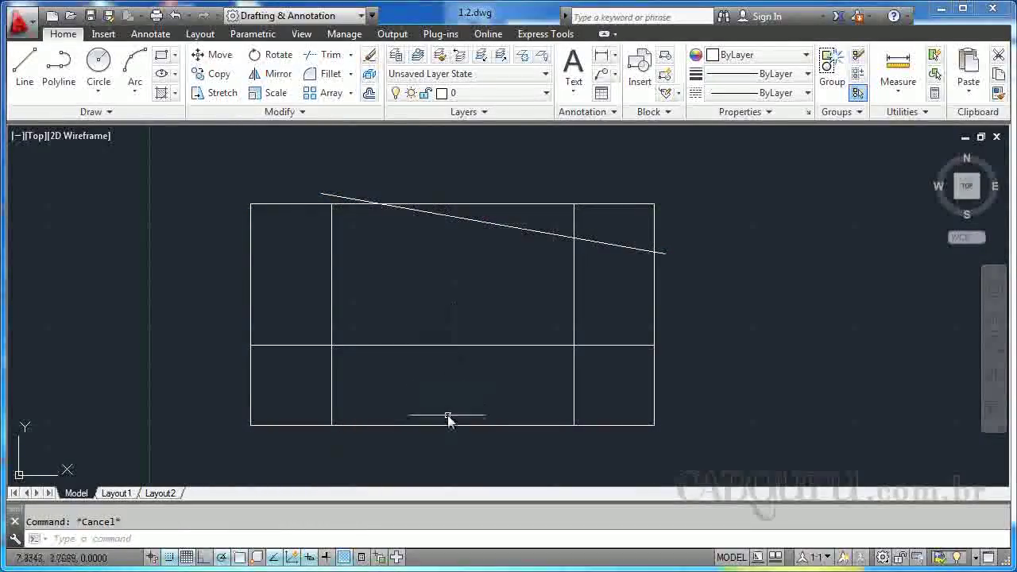
- Select the sloped line and all horizontal lines with a narrow vertical crossing box through the middle, and clear the selection
{"action": "left_click", "coordinate": [492, 161]}
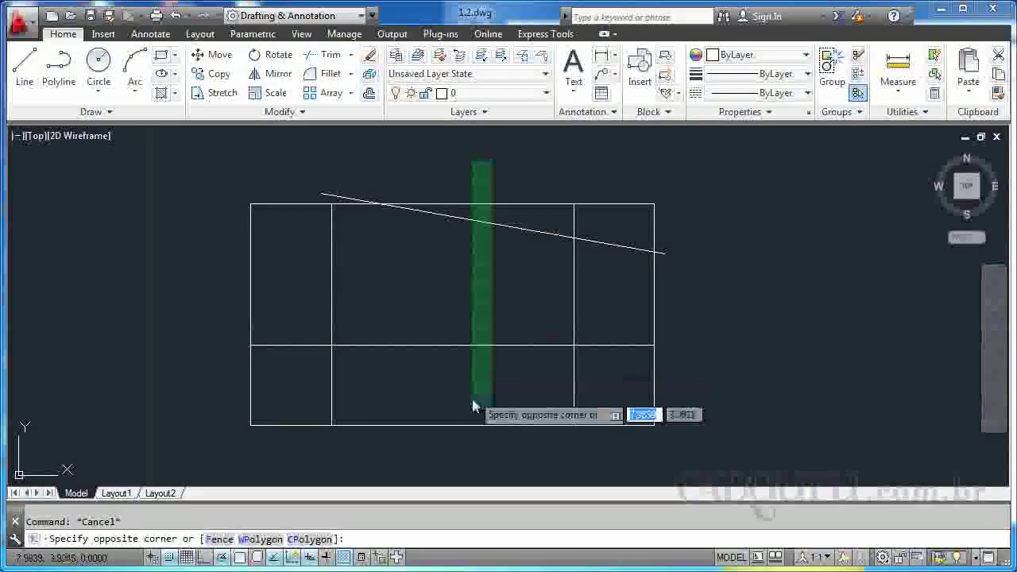
{"action": "left_click", "coordinate": [473, 447]}
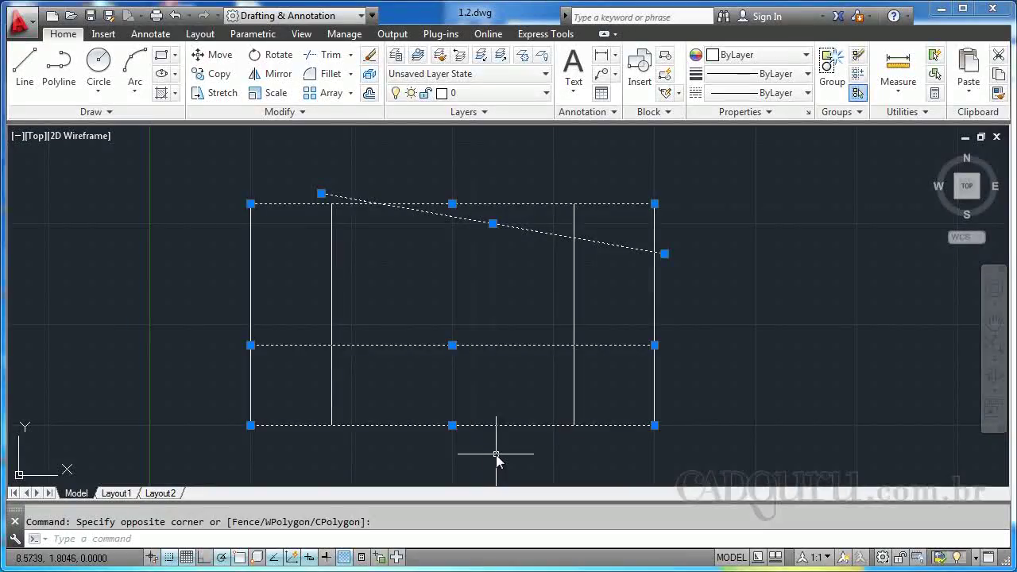
{"action": "key", "text": "Escape"}
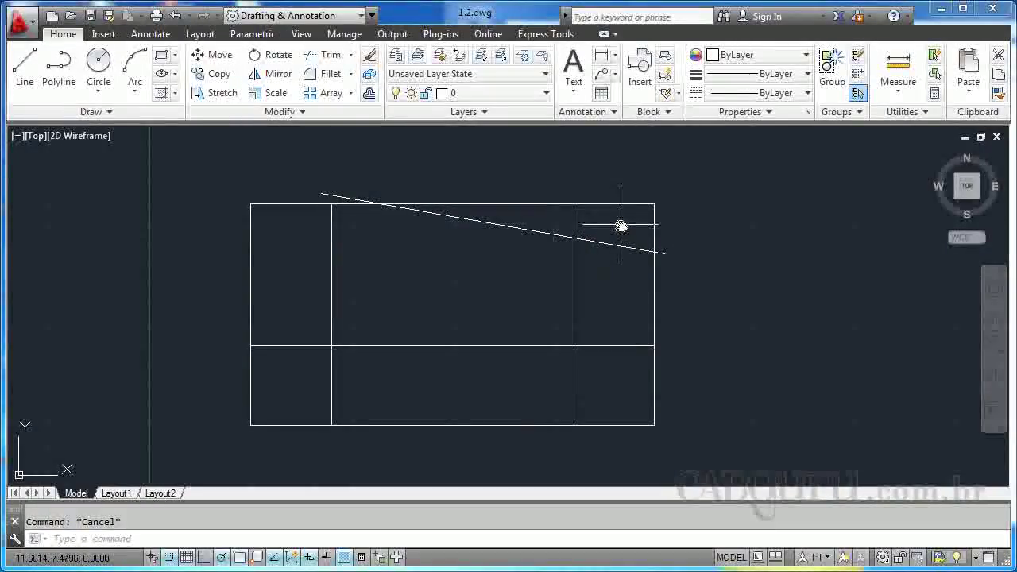
{"action": "scroll", "coordinate": [621, 226], "scroll_direction": "up", "scroll_amount": 3}
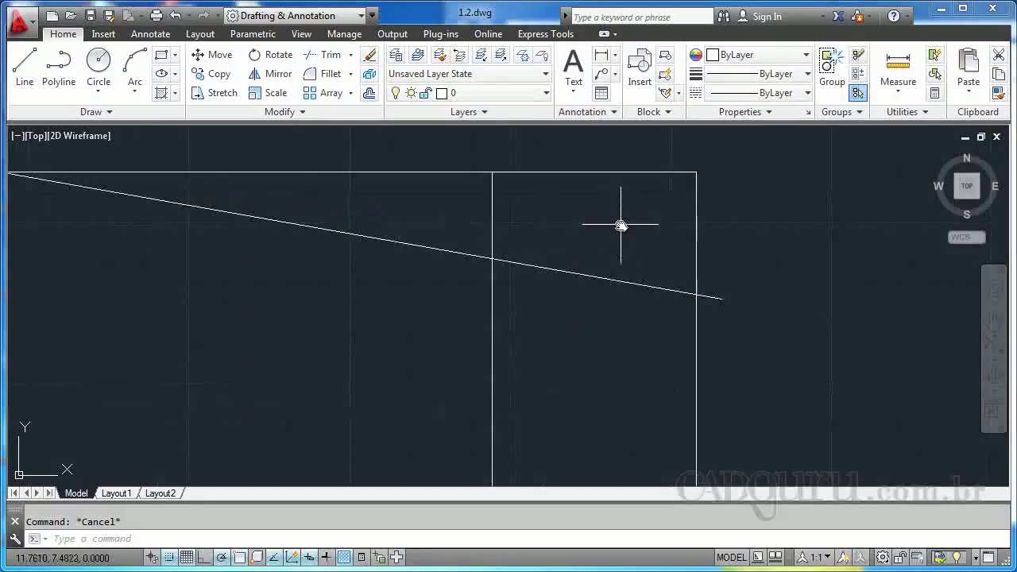
{"action": "scroll", "coordinate": [621, 226], "scroll_direction": "up", "scroll_amount": 4}
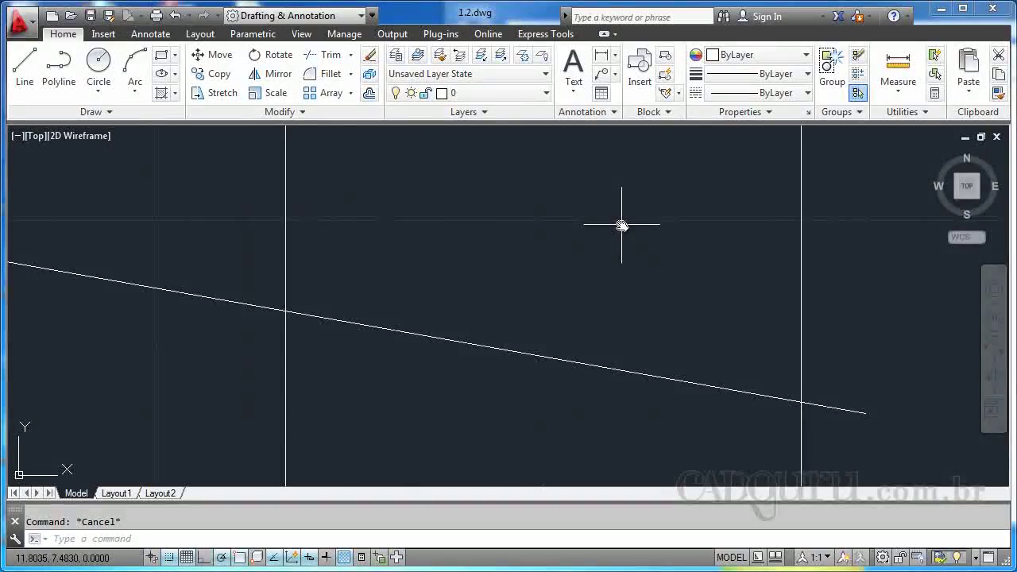
{"action": "scroll", "coordinate": [623, 226], "scroll_direction": "down", "scroll_amount": 2}
{"action": "scroll", "coordinate": [624, 227], "scroll_direction": "down", "scroll_amount": 2}
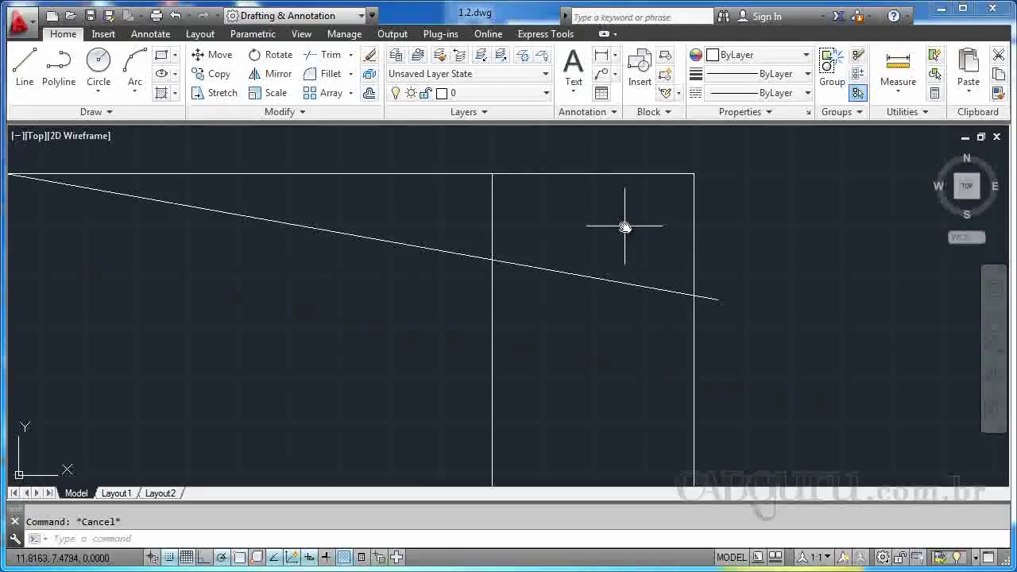
{"action": "scroll", "coordinate": [624, 228], "scroll_direction": "down", "scroll_amount": 2}
{"action": "scroll", "coordinate": [625, 231], "scroll_direction": "down", "scroll_amount": 2}
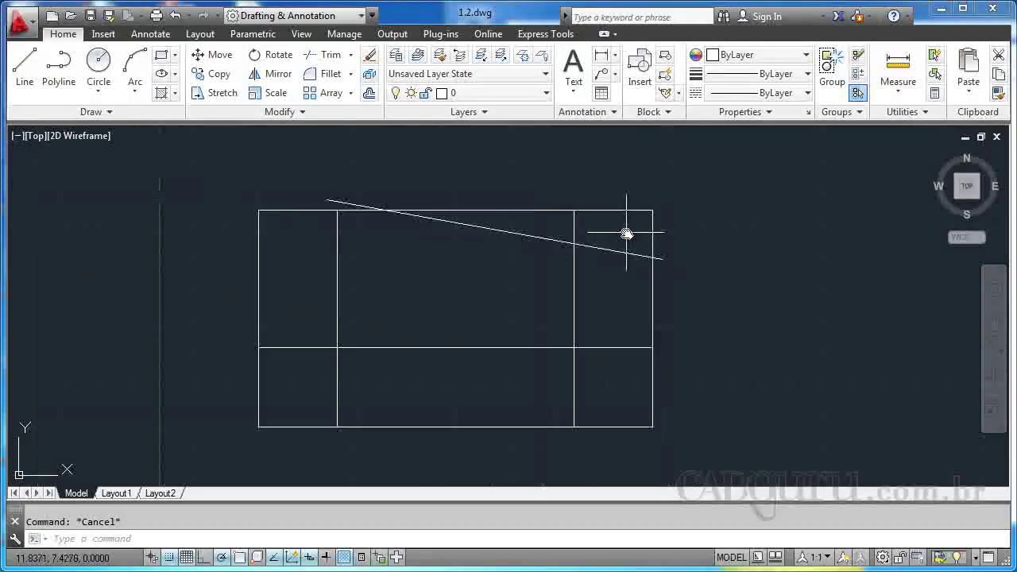
- Examine the grid of lines and the empty area beyond its upper right corner at several zoom levels
{"action": "scroll", "coordinate": [626, 234], "scroll_direction": "down", "scroll_amount": 2}
{"action": "scroll", "coordinate": [626, 233], "scroll_direction": "down", "scroll_amount": 3}
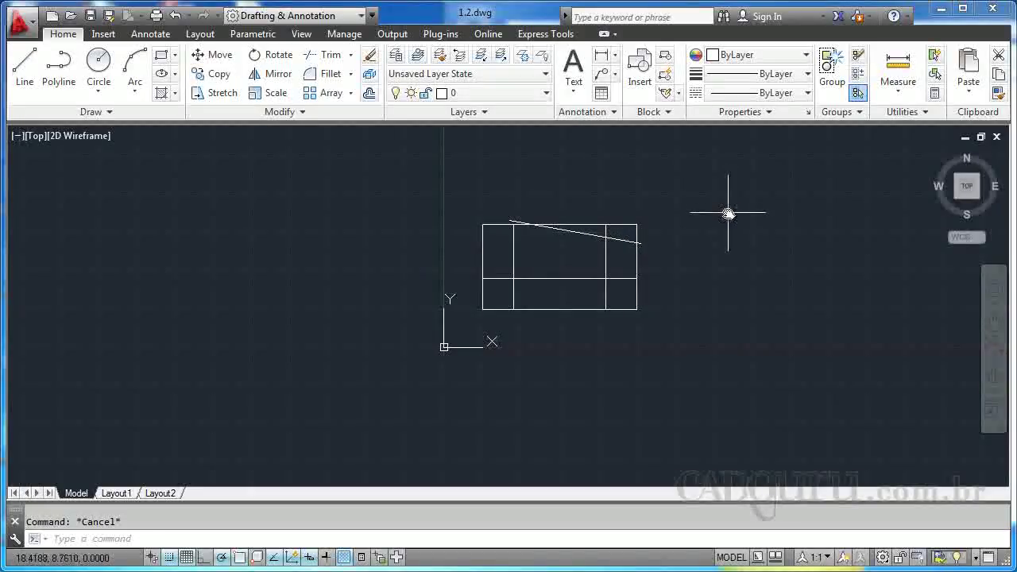
{"action": "scroll", "coordinate": [728, 213], "scroll_direction": "up", "scroll_amount": 10}
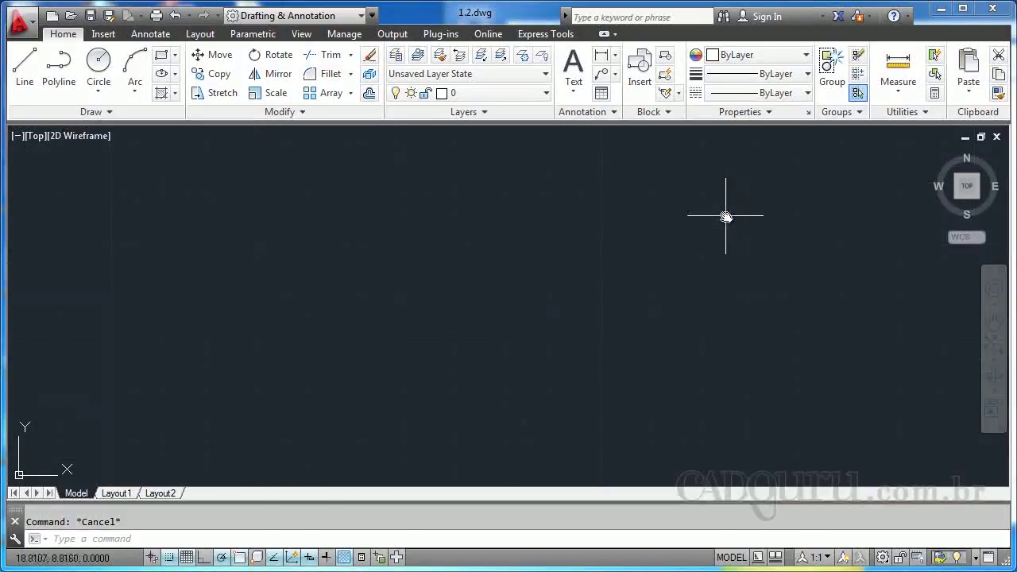
{"action": "scroll", "coordinate": [728, 215], "scroll_direction": "down", "scroll_amount": 6}
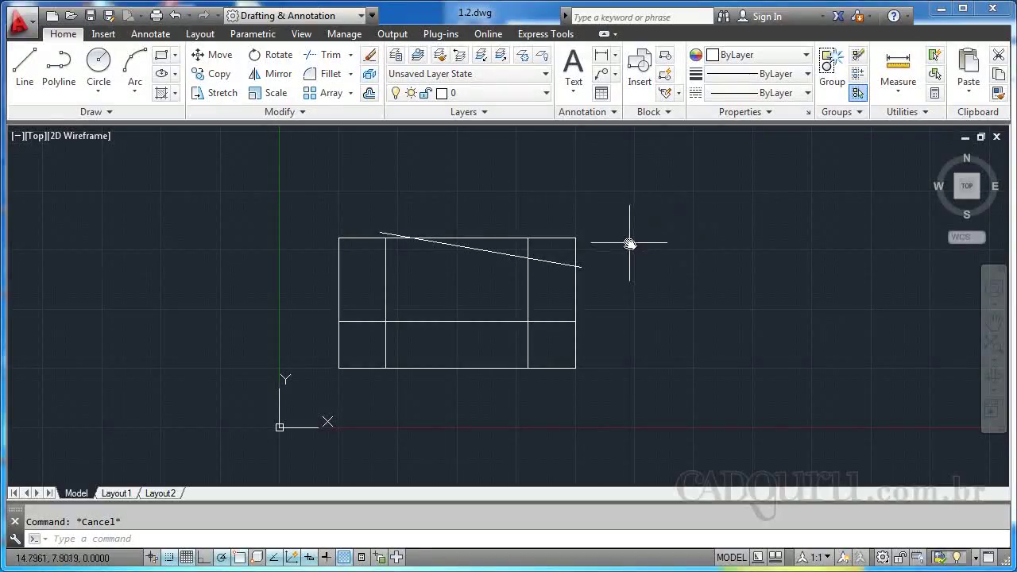
{"action": "scroll", "coordinate": [415, 286], "scroll_direction": "up", "scroll_amount": 4}
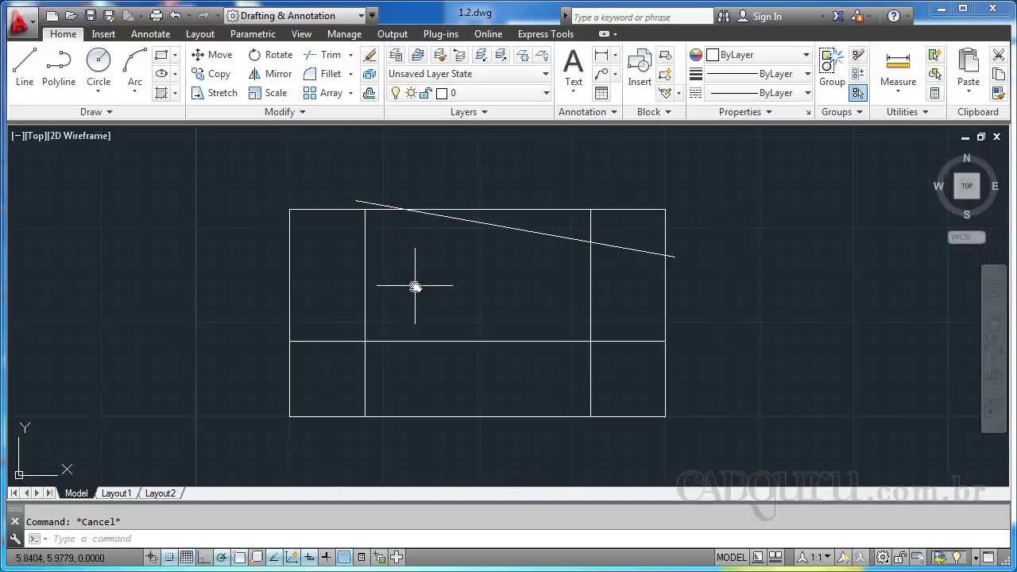
{"action": "scroll", "coordinate": [415, 286], "scroll_direction": "down", "scroll_amount": 2}
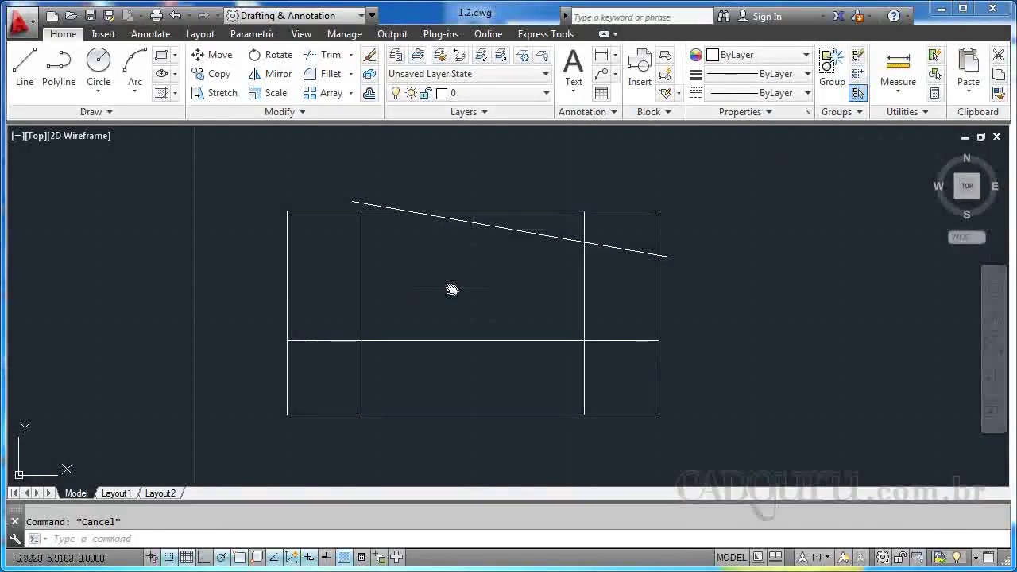
{"action": "scroll", "coordinate": [605, 259], "scroll_direction": "down", "scroll_amount": 2}
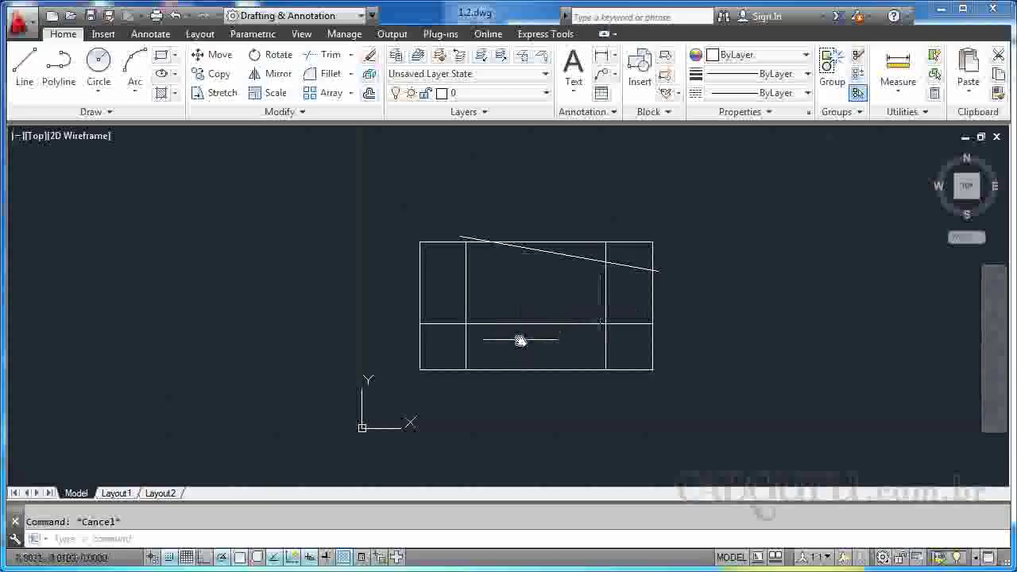
- Pan around the drawing at a constant zoom, viewing the area beyond the grid of lines and returning to it
{"action": "mouse_move", "coordinate": [519, 345]}
{"action": "middle_mouse_down"}
{"action": "mouse_move", "coordinate": [578, 285]}
{"action": "mouse_move", "coordinate": [338, 392]}
{"action": "middle_mouse_up"}
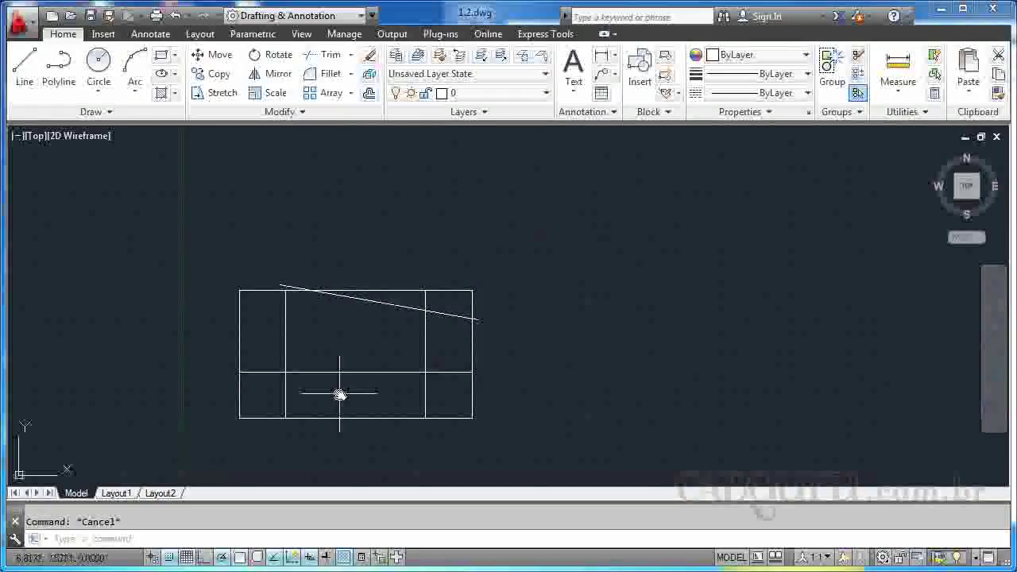
{"action": "middle_click_drag", "start_coordinate": [597, 270], "coordinate": [388, 412]}
{"action": "middle_click_drag", "start_coordinate": [632, 287], "coordinate": [477, 386]}
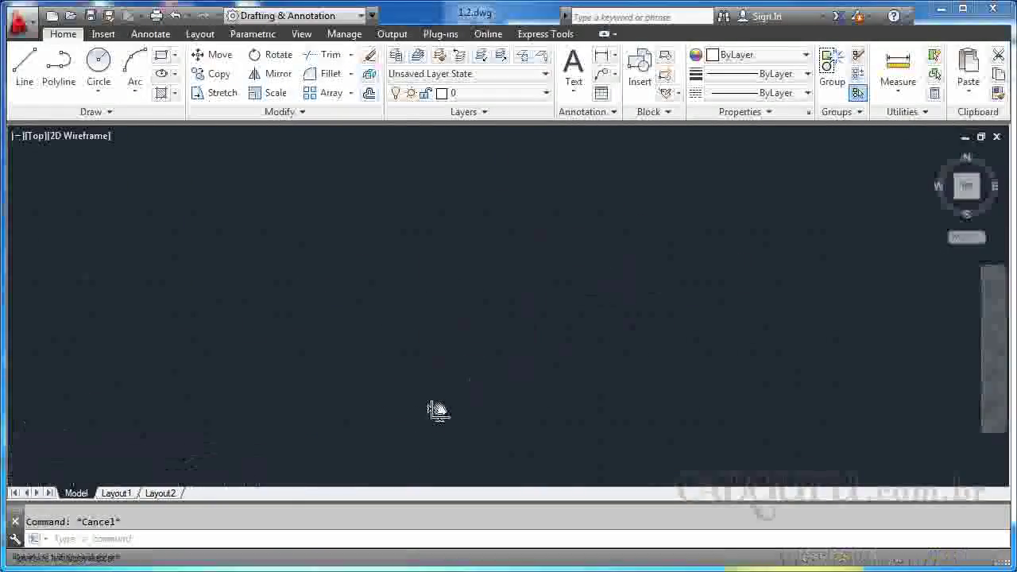
{"action": "mouse_move", "coordinate": [591, 316]}
{"action": "middle_mouse_down"}
{"action": "mouse_move", "coordinate": [465, 389]}
{"action": "mouse_move", "coordinate": [651, 263]}
{"action": "middle_mouse_up"}
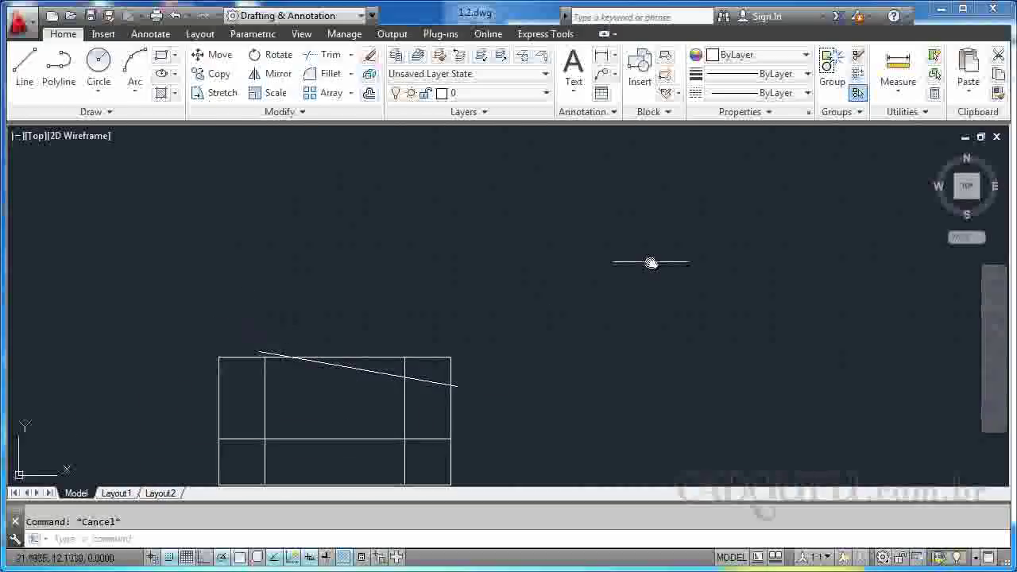
{"action": "middle_click_drag", "start_coordinate": [453, 347], "coordinate": [603, 252]}
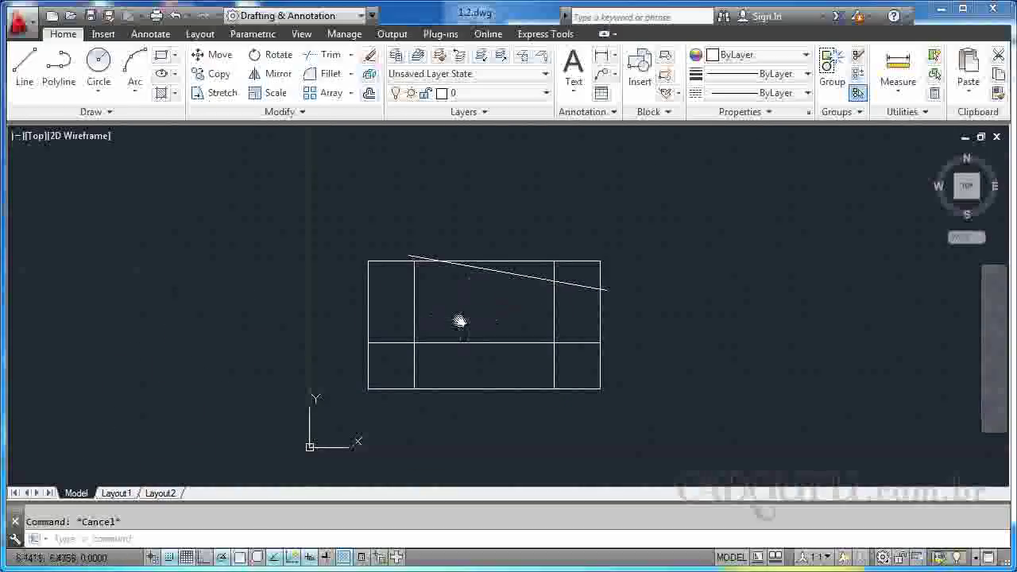
{"action": "middle_click_drag", "start_coordinate": [461, 322], "coordinate": [548, 279]}
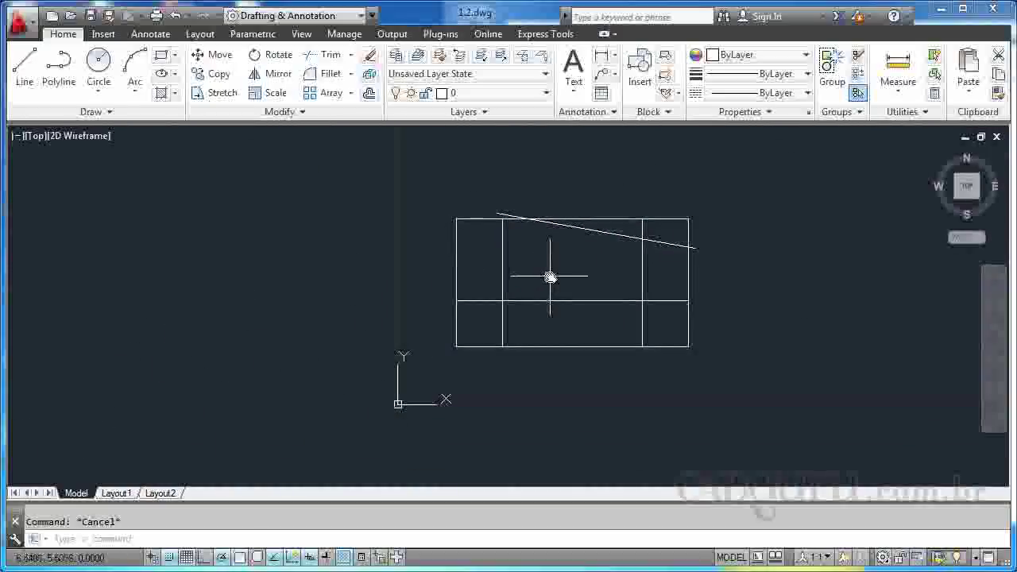
{"action": "mouse_move", "coordinate": [550, 278]}
{"action": "middle_mouse_down"}
{"action": "mouse_move", "coordinate": [300, 390]}
{"action": "mouse_move", "coordinate": [365, 251]}
{"action": "mouse_move", "coordinate": [523, 308]}
{"action": "mouse_move", "coordinate": [588, 236]}
{"action": "mouse_move", "coordinate": [404, 329]}
{"action": "mouse_move", "coordinate": [354, 329]}
{"action": "middle_mouse_up"}
{"action": "middle_click_drag", "start_coordinate": [515, 255], "coordinate": [406, 317]}
{"action": "mouse_move", "coordinate": [338, 315]}
{"action": "middle_mouse_down"}
{"action": "mouse_move", "coordinate": [413, 262]}
{"action": "mouse_move", "coordinate": [413, 201]}
{"action": "middle_mouse_up"}
{"action": "mouse_move", "coordinate": [454, 289]}
{"action": "middle_mouse_down"}
{"action": "mouse_move", "coordinate": [535, 254]}
{"action": "mouse_move", "coordinate": [465, 323]}
{"action": "mouse_move", "coordinate": [377, 286]}
{"action": "mouse_move", "coordinate": [426, 297]}
{"action": "middle_mouse_up"}
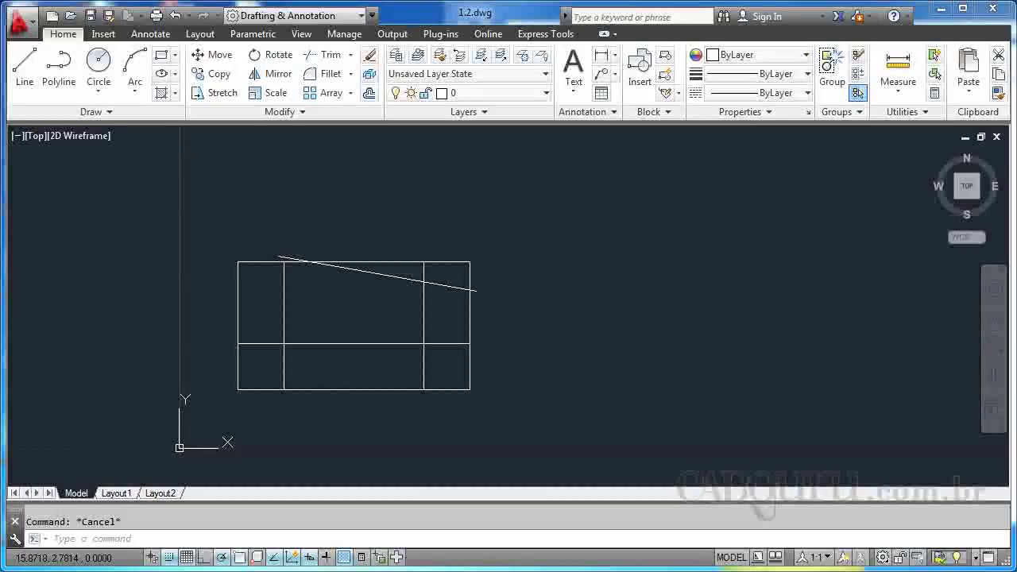
- Toggle the display of the background grid in the drawing area
{"action": "key", "text": "F7"}
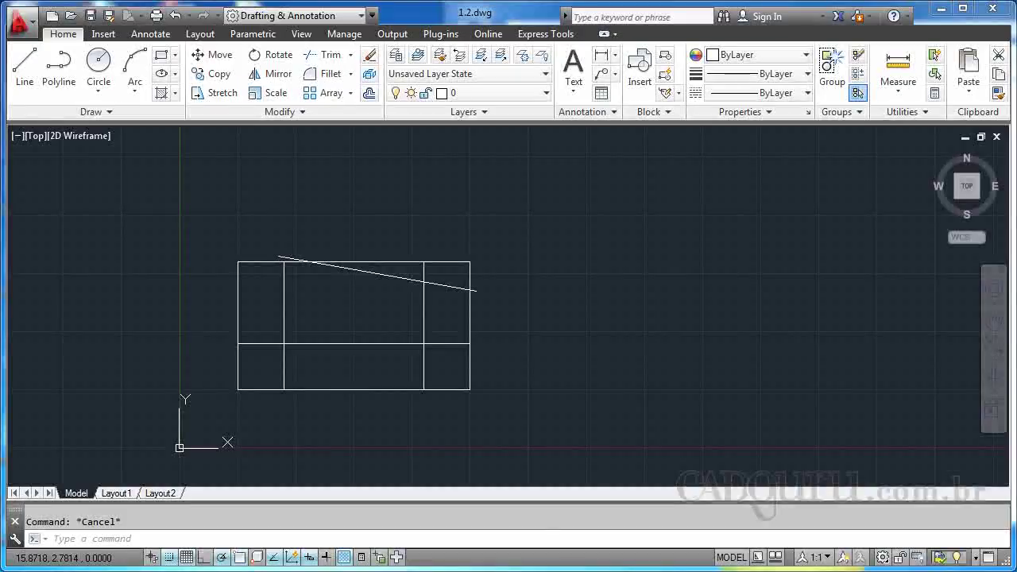